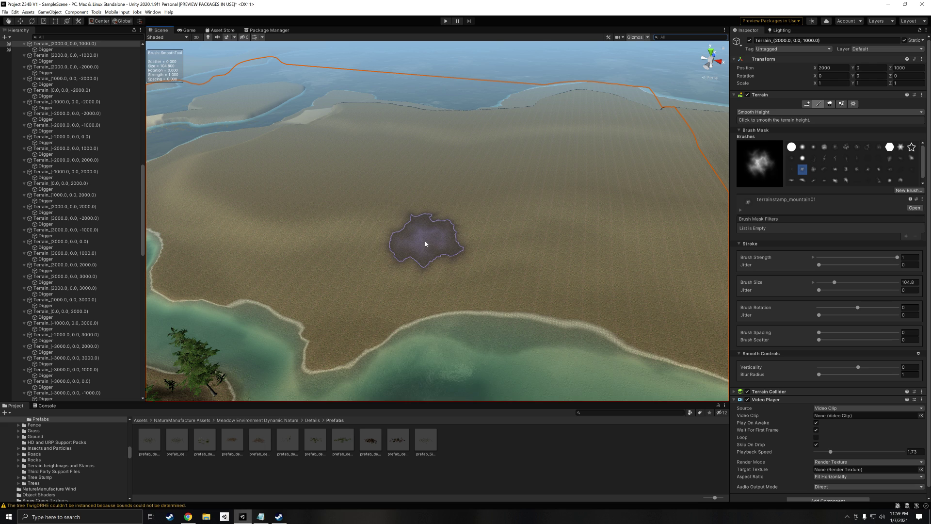
Choose the terrainstamp_canyon02 brush mask for the Smooth Height tool.
click(823, 158)
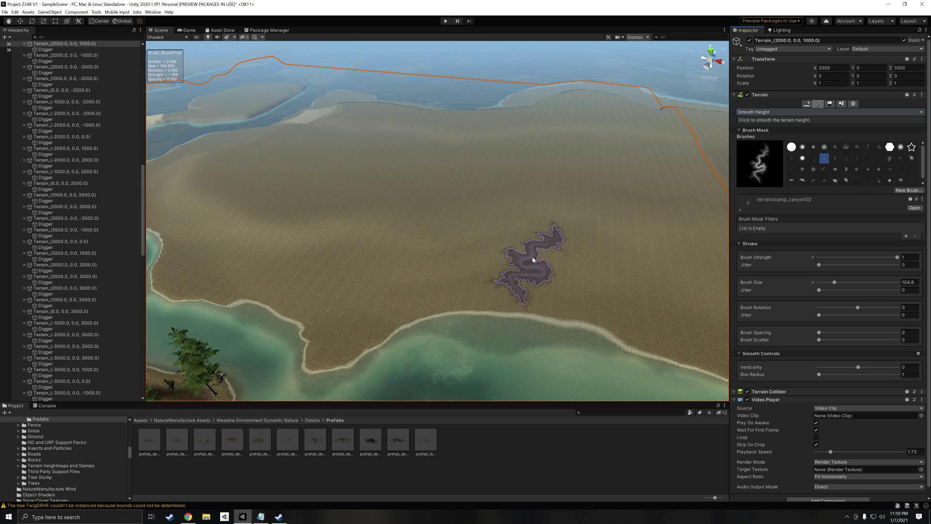
mouse_move(552, 261)
right_down()
mouse_move(540, 272)
mouse_move(588, 273)
right_up()
right_drag(519, 269, 534, 253)
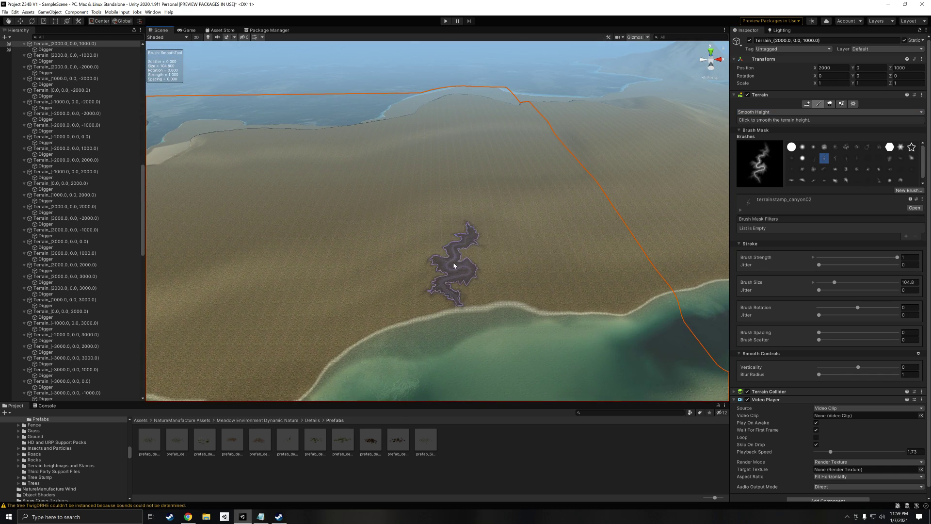
right_drag(452, 265, 470, 272)
mouse_move(407, 247)
right_down()
mouse_move(493, 256)
mouse_move(395, 259)
mouse_move(395, 249)
mouse_move(466, 293)
mouse_move(429, 285)
right_up()
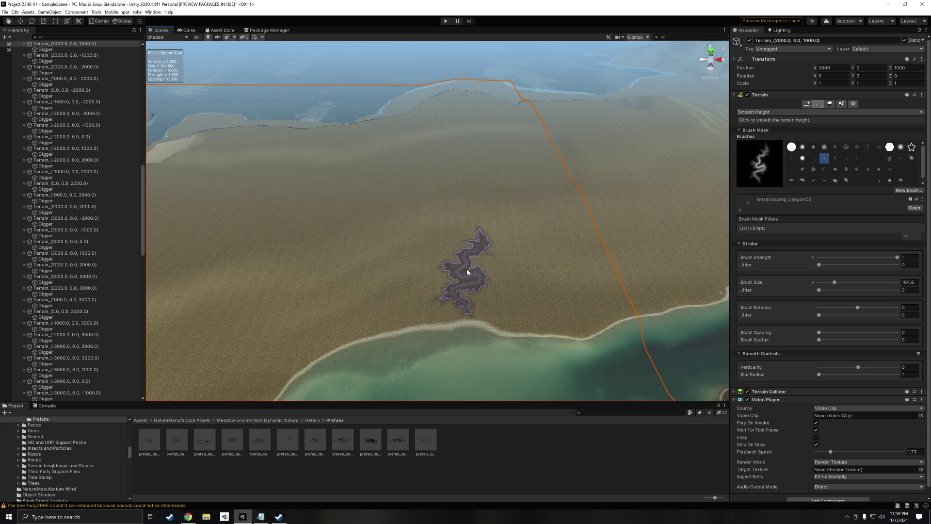
scroll(467, 272, up, 1)
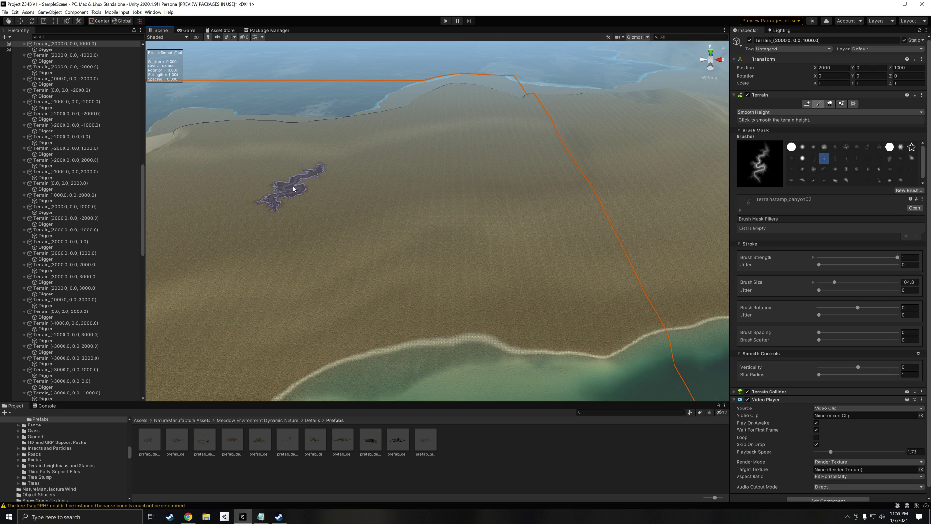
Search My Assets in the Package Manager for "standard".
click(269, 30)
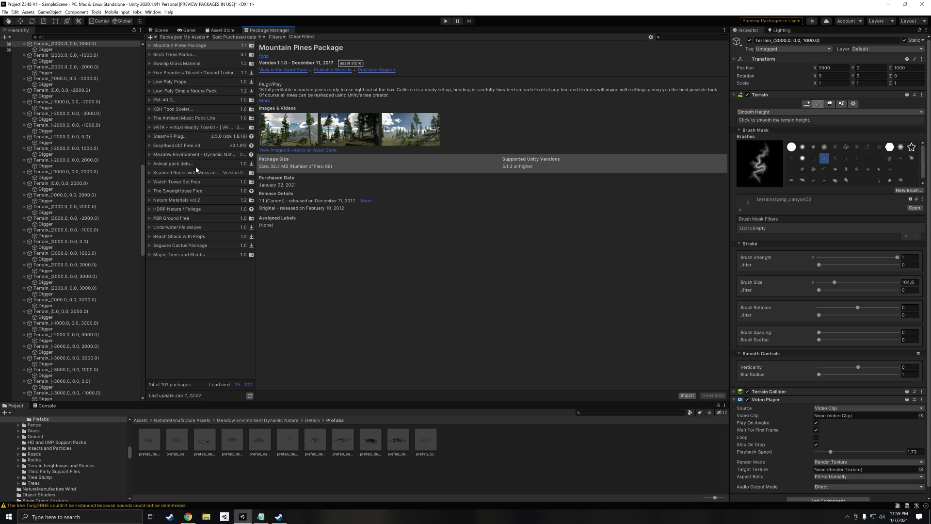
click(672, 39)
text(stand)
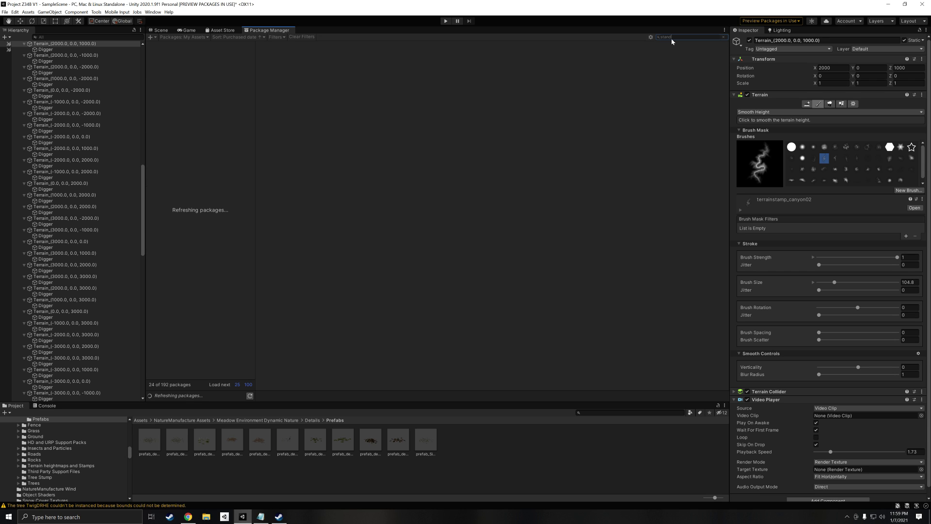
text(ard)
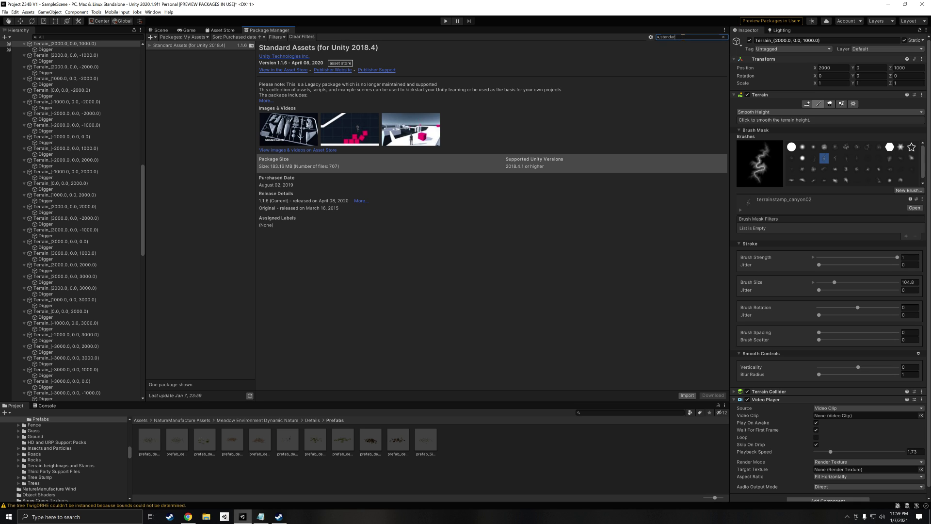
Replace the package search with "terrain" and show the details of the Terrain Tools Sample Asset Pack.
key(BackSpace)
key(BackSpace)
key(BackSpace)
key(BackSpace)
key(BackSpace)
key(BackSpace)
key(BackSpace)
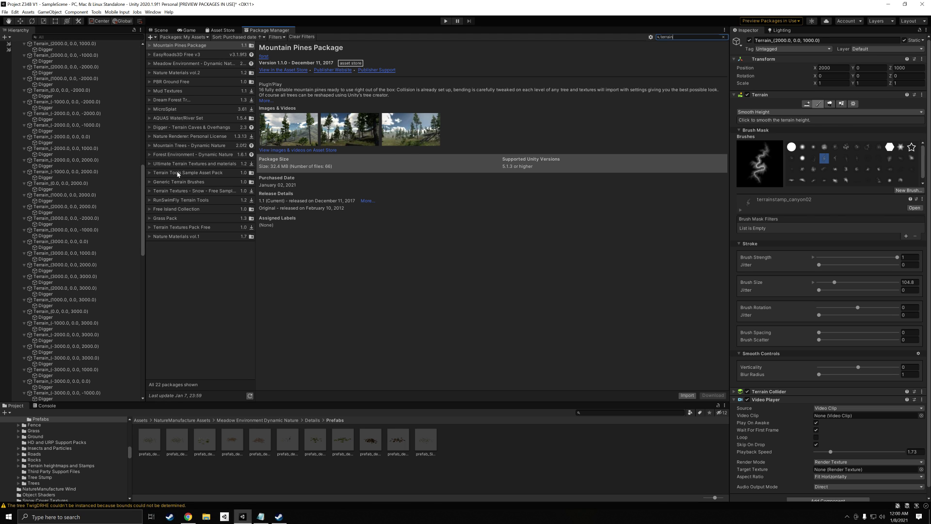
click(178, 173)
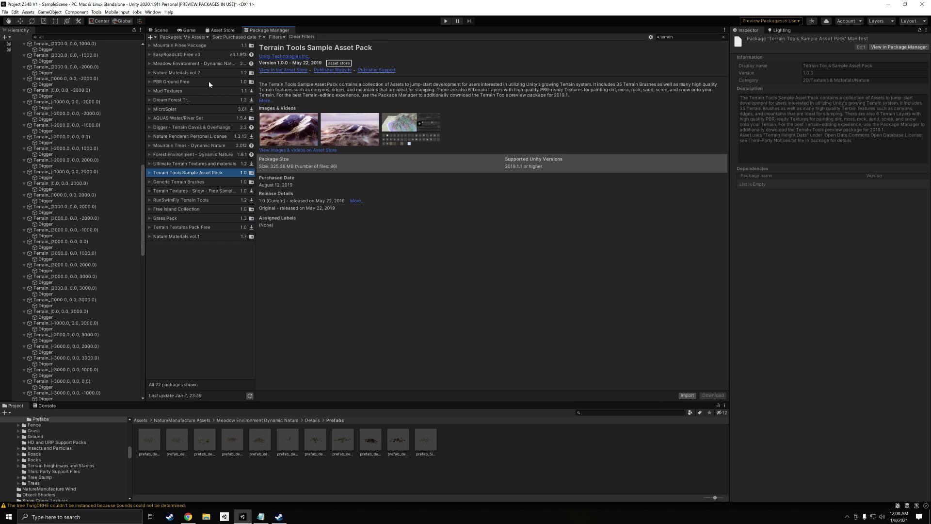
Check the Enable Preview Packages option in the Package Manager project settings, and close the settings.
click(16, 13)
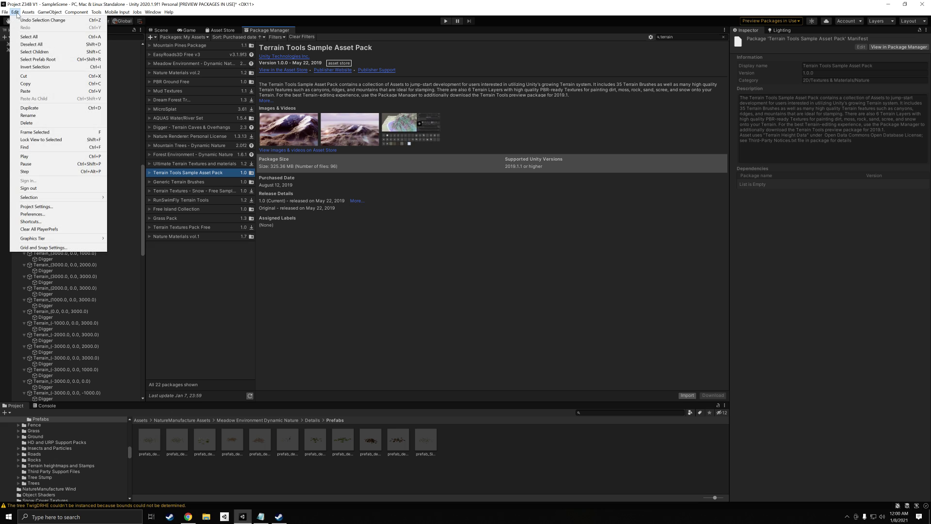
click(22, 206)
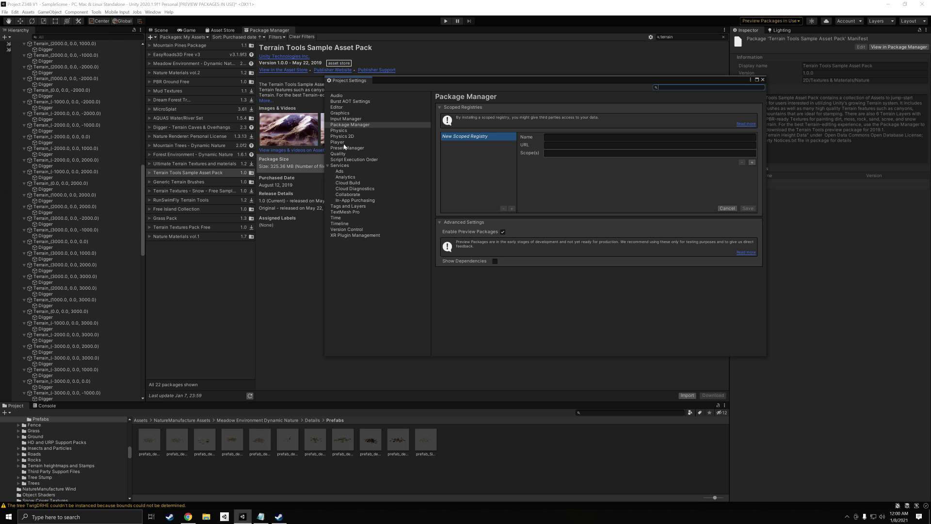
click(354, 125)
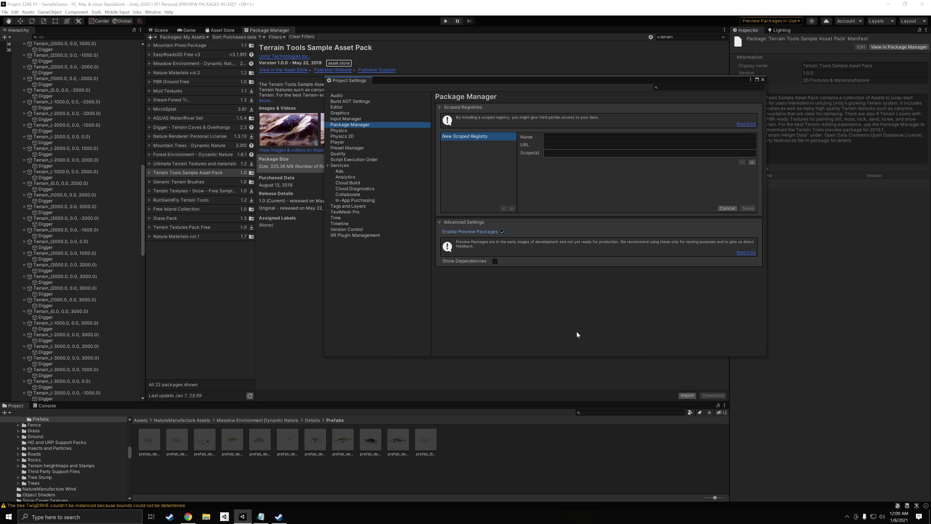
click(762, 80)
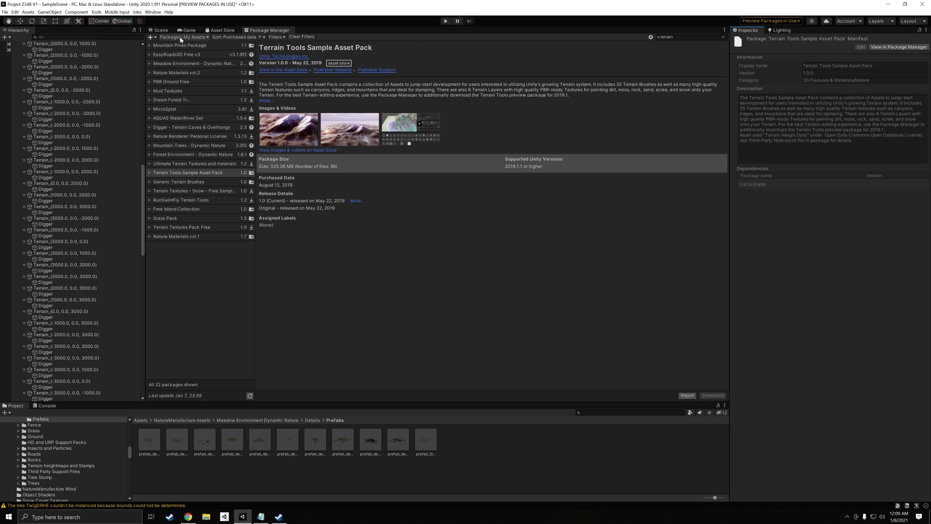
Show the Unity Registry packages in the Package Manager and browse the list.
click(196, 37)
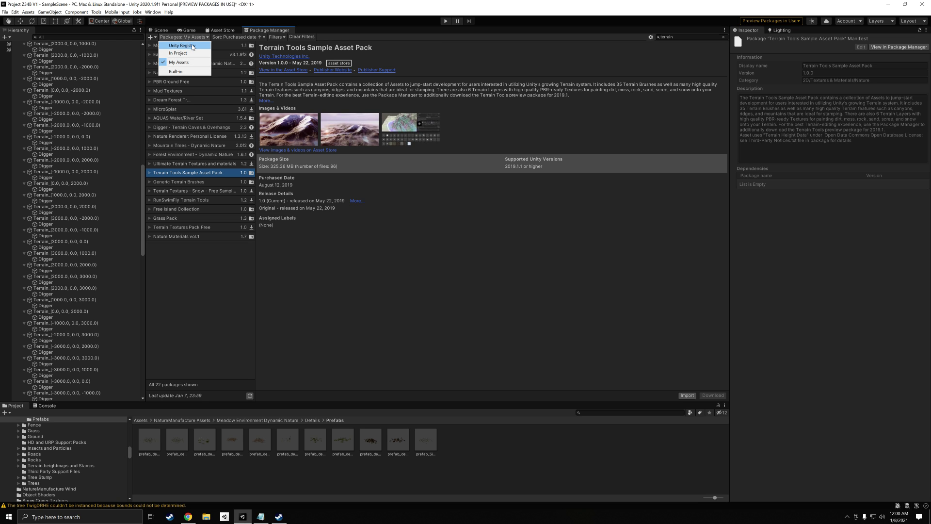
click(193, 46)
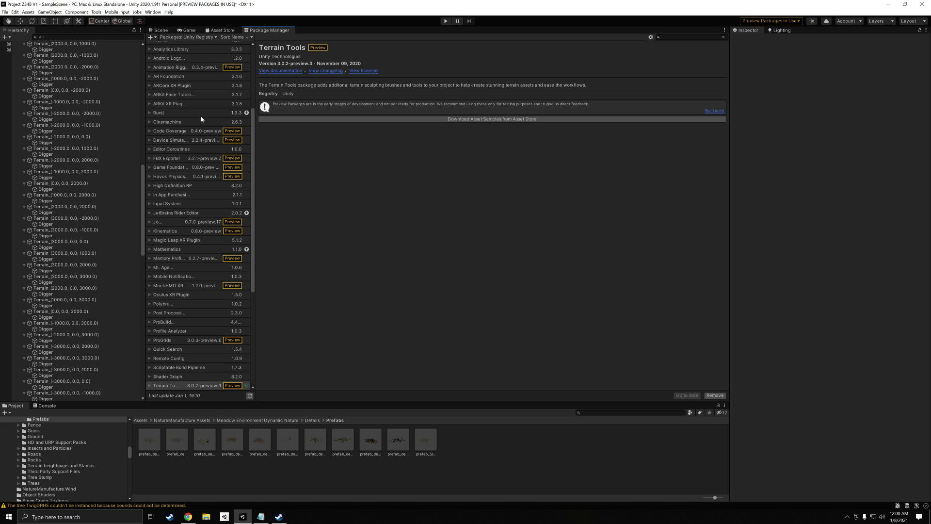
scroll(213, 115, up, 2)
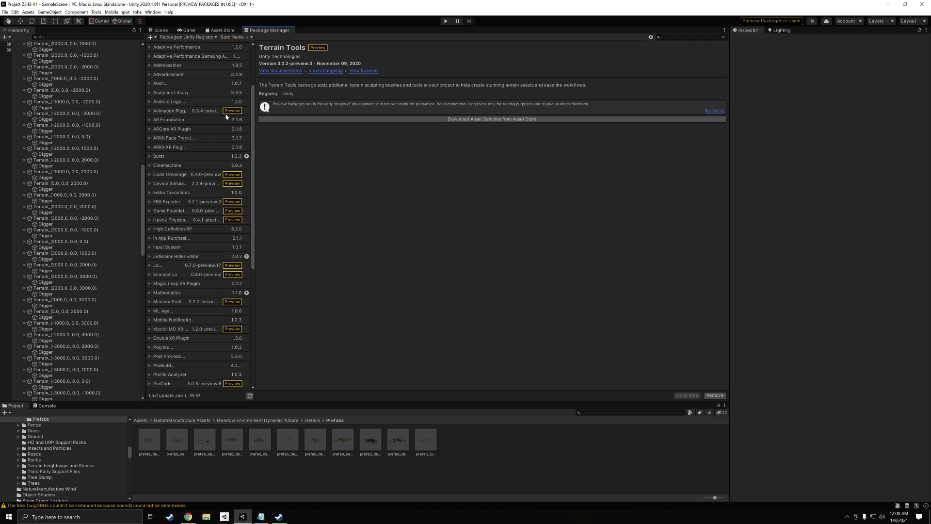
scroll(226, 116, down, 7)
scroll(223, 128, up, 8)
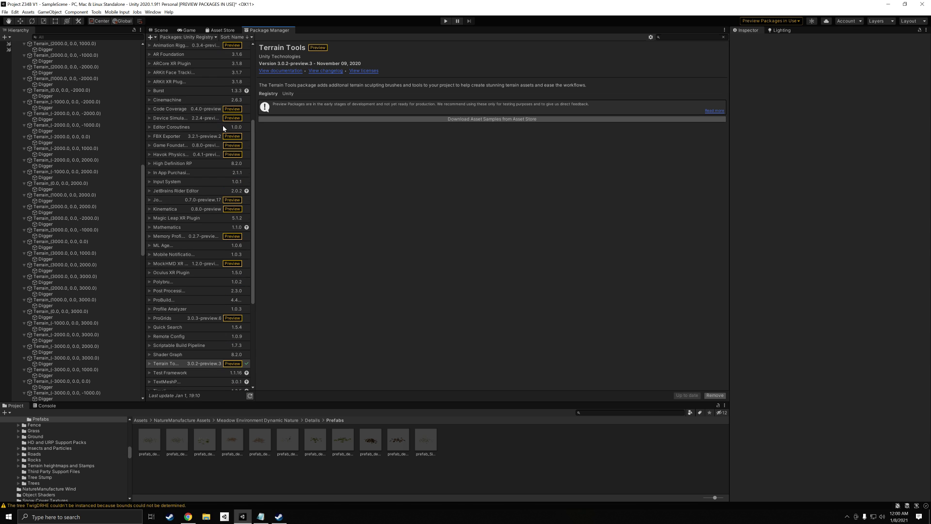
Search the Unity Registry for "terrain", widen the package list and show the Terrain Tools package details.
click(692, 39)
text(terrain)
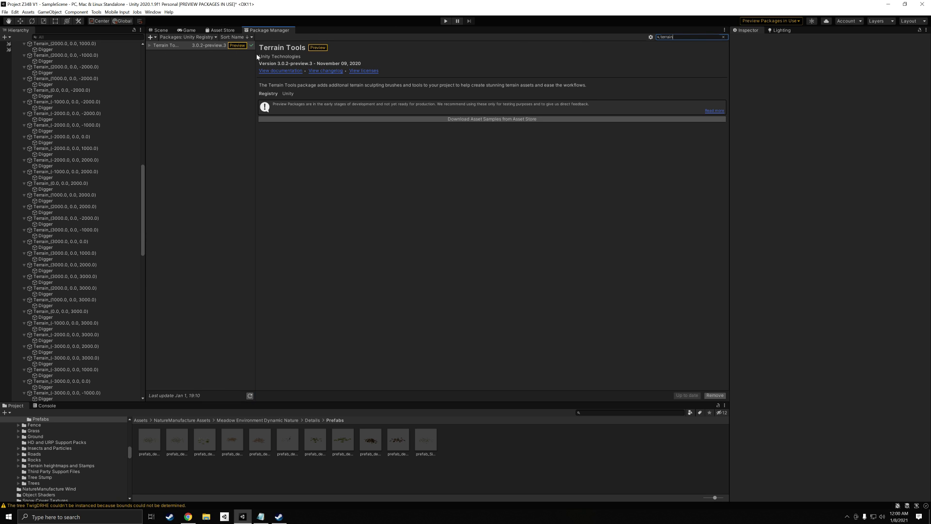
drag(255, 59, 327, 63)
click(174, 45)
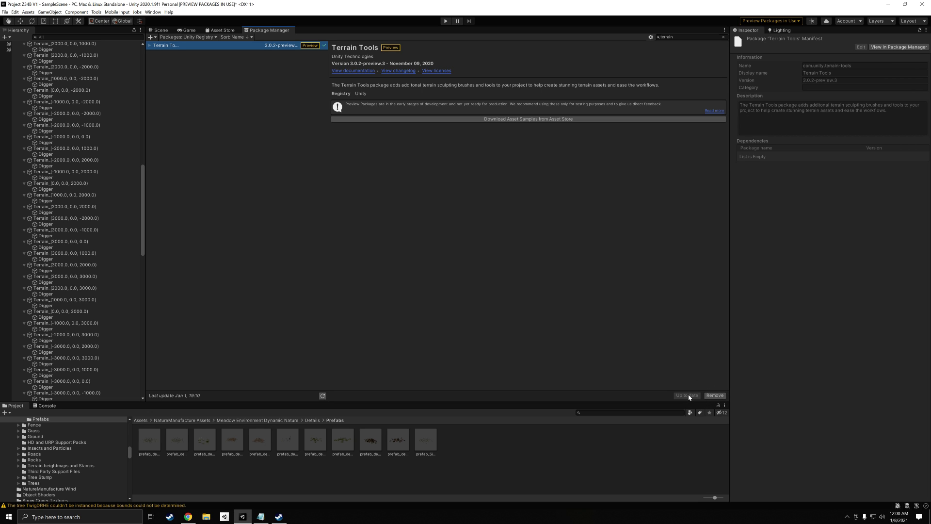
Return to the Scene view and select the Terrain_(3000.0, 0.0, 2000.0) tile containing the distant mountain.
click(161, 30)
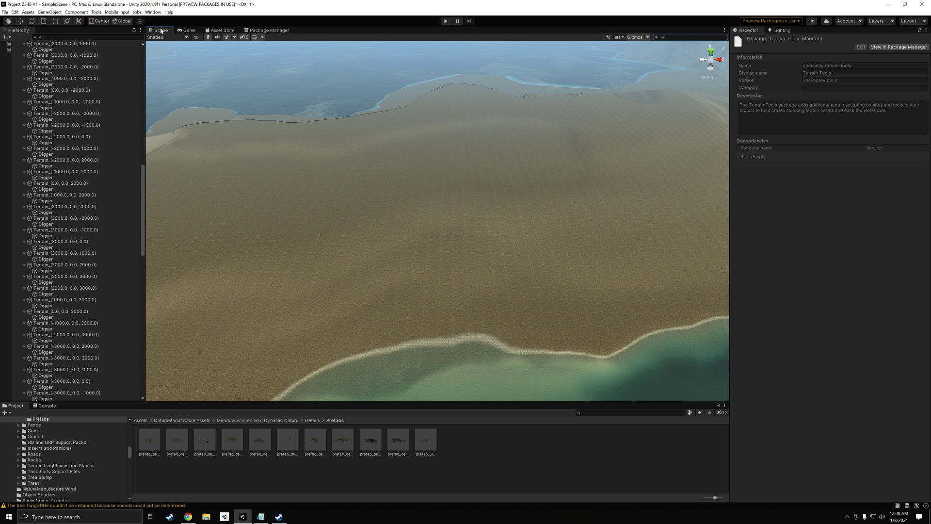
right_drag(500, 187, 511, 254)
click(411, 284)
right_drag(412, 285, 523, 210)
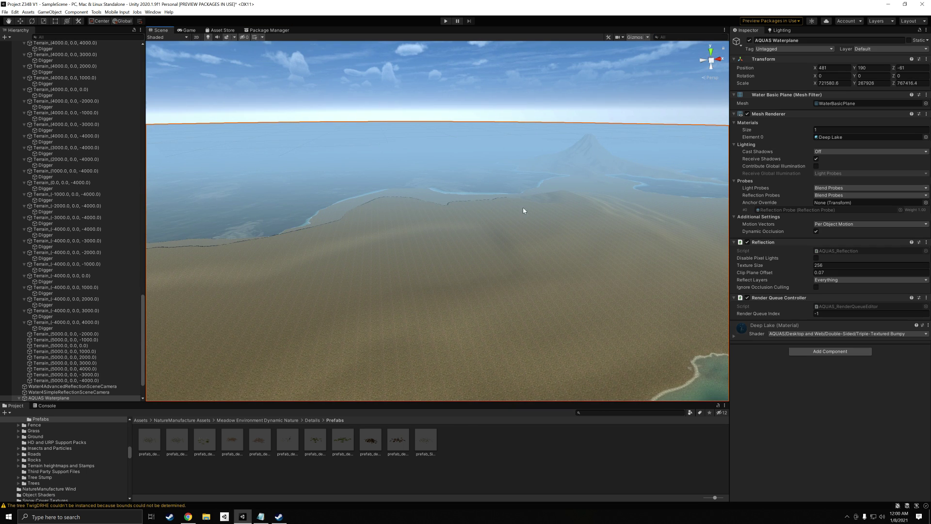
click(586, 147)
mouse_move(565, 253)
right_down()
mouse_move(486, 276)
mouse_move(603, 250)
right_up()
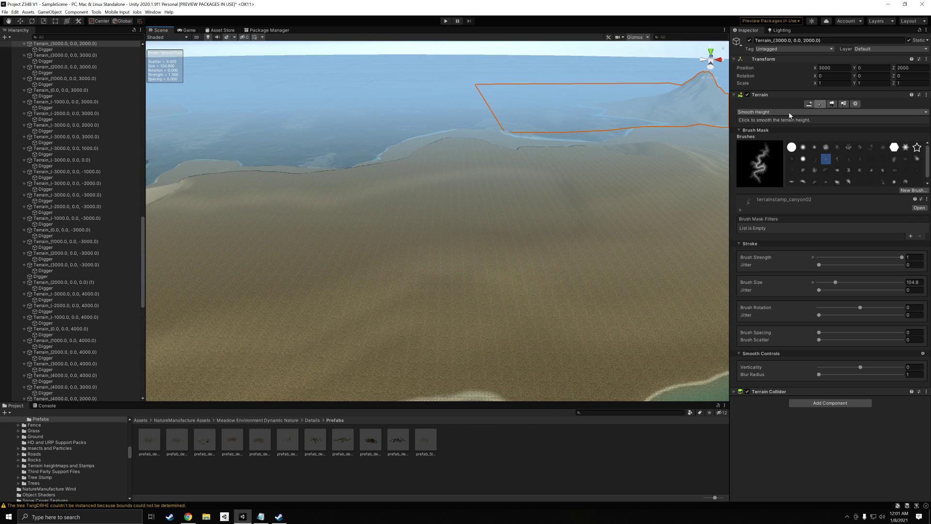
Look through the available terrain painting tools, including the Transform, Sculpt and Erosion groups, keeping Smooth Height.
click(789, 112)
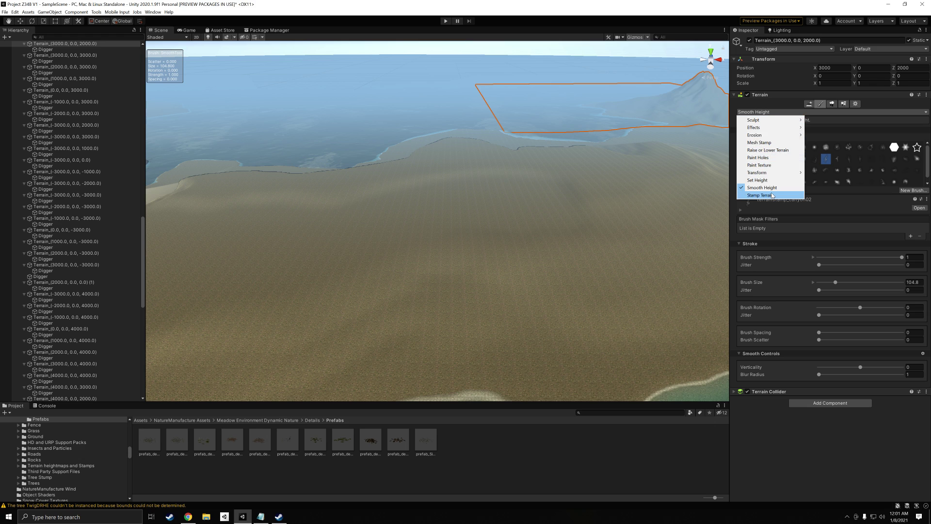
mouse_move(774, 175)
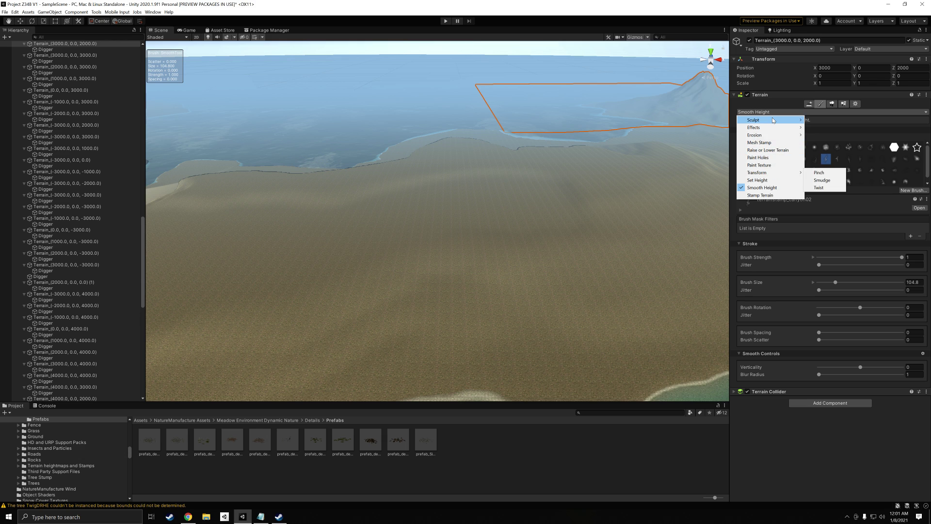
mouse_move(774, 121)
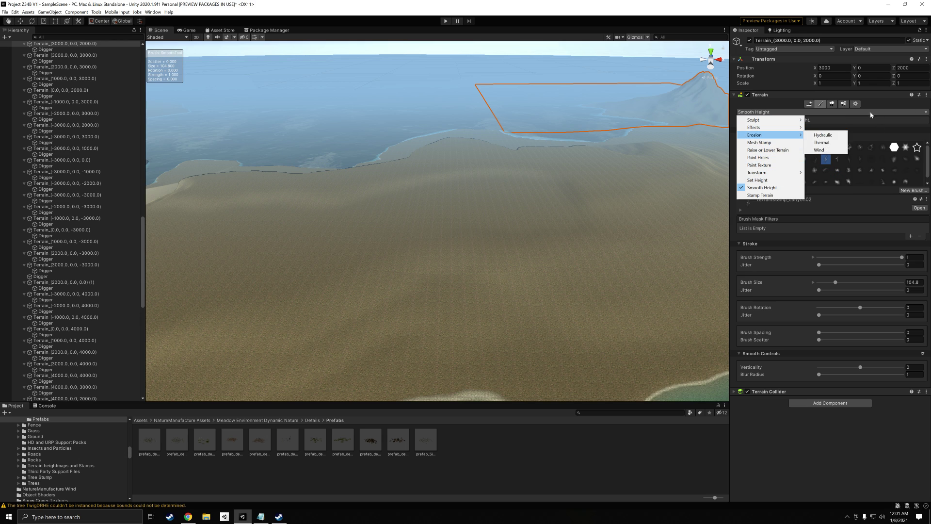
click(863, 133)
Rotate the canyon brush of the Smooth Height tool back and forth over the sandy hill, finishing at about -67°.
mouse_move(524, 274)
right_down()
mouse_move(525, 317)
mouse_move(478, 244)
mouse_move(468, 267)
mouse_move(469, 249)
right_up()
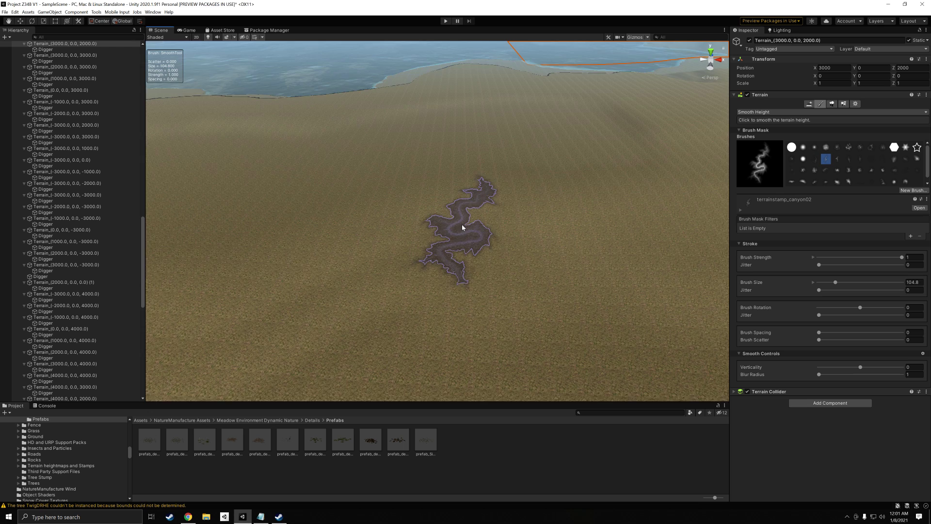
scroll(465, 239, down, 3)
scroll(472, 239, up, 3)
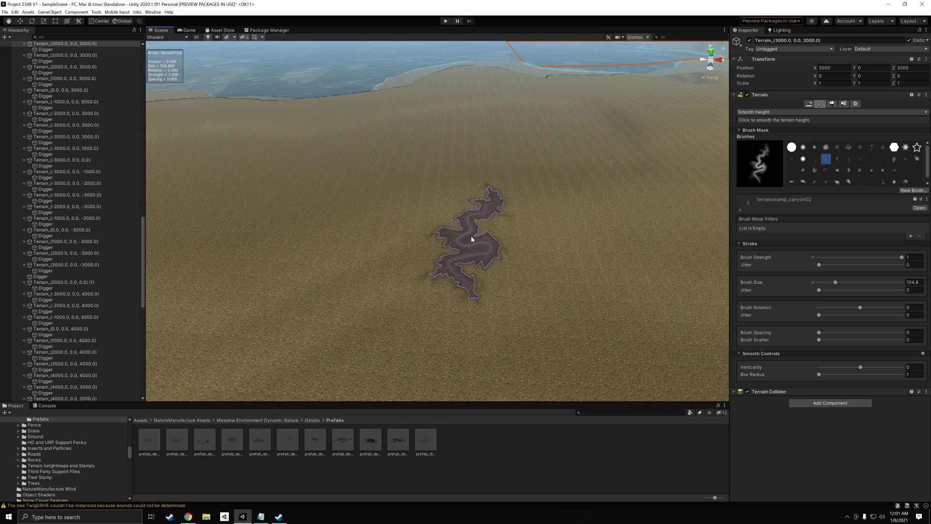
scroll(477, 238, down, 1)
right_drag(476, 235, 472, 237)
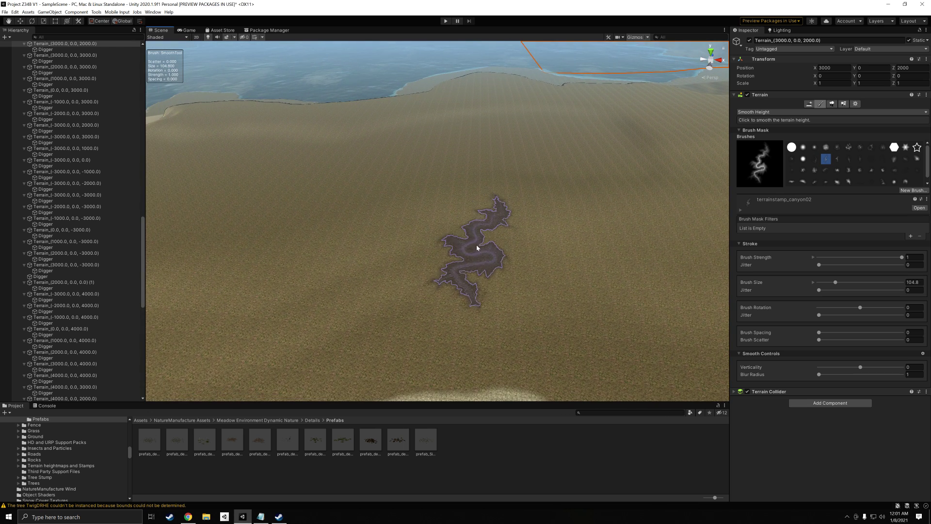
key(d)
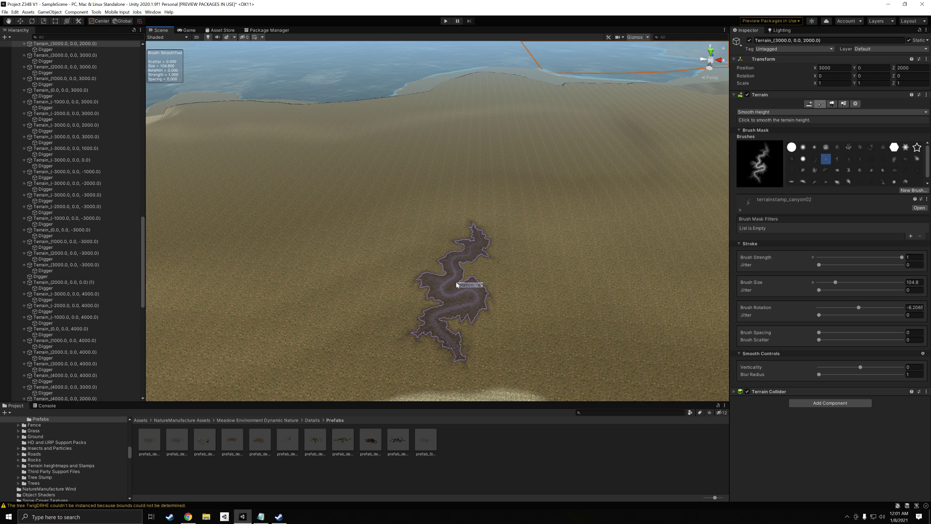
key(d)
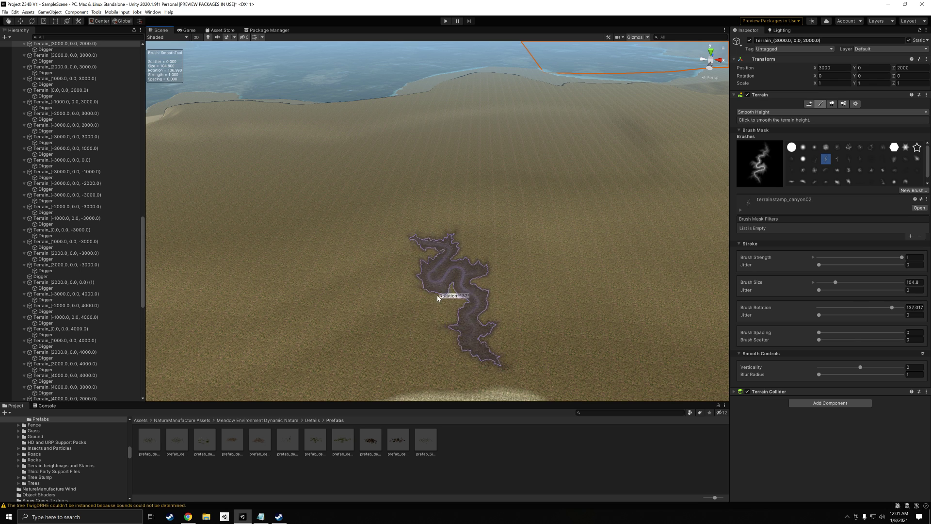
key(d)
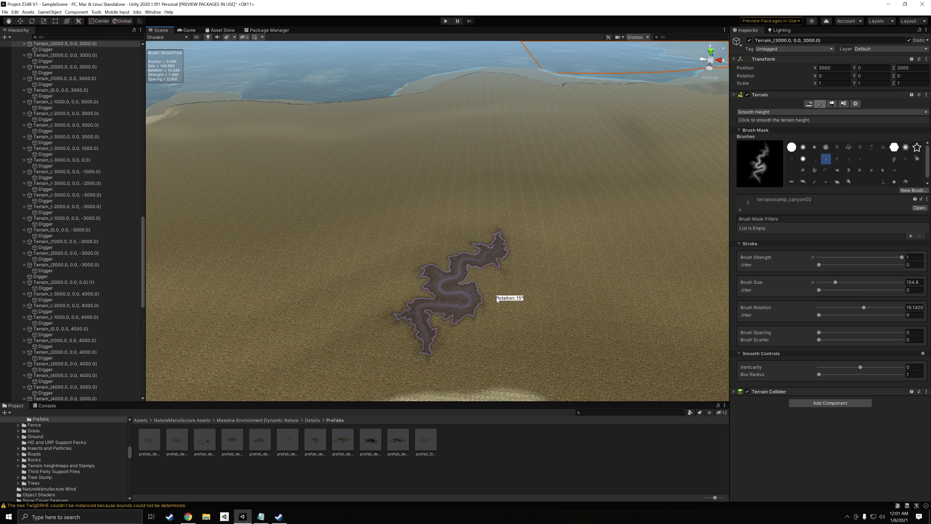
key(d)
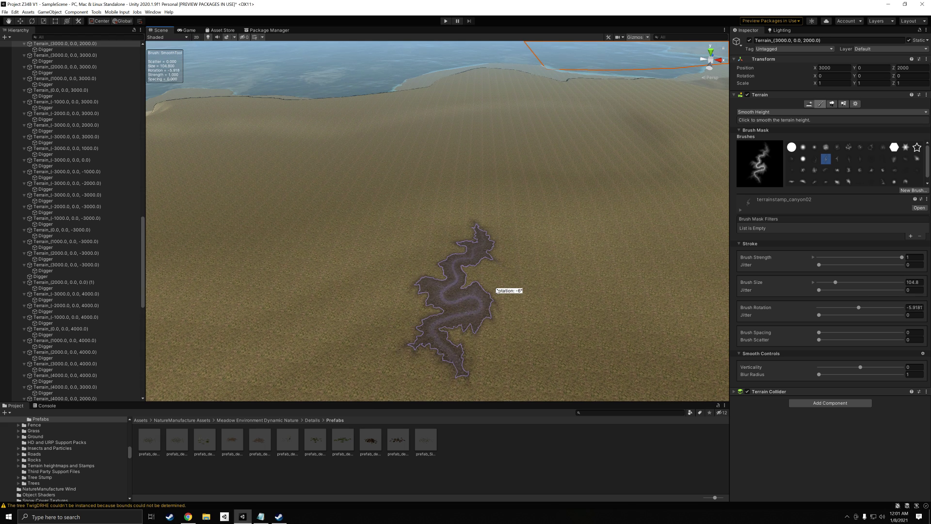
key(d)
key(d)
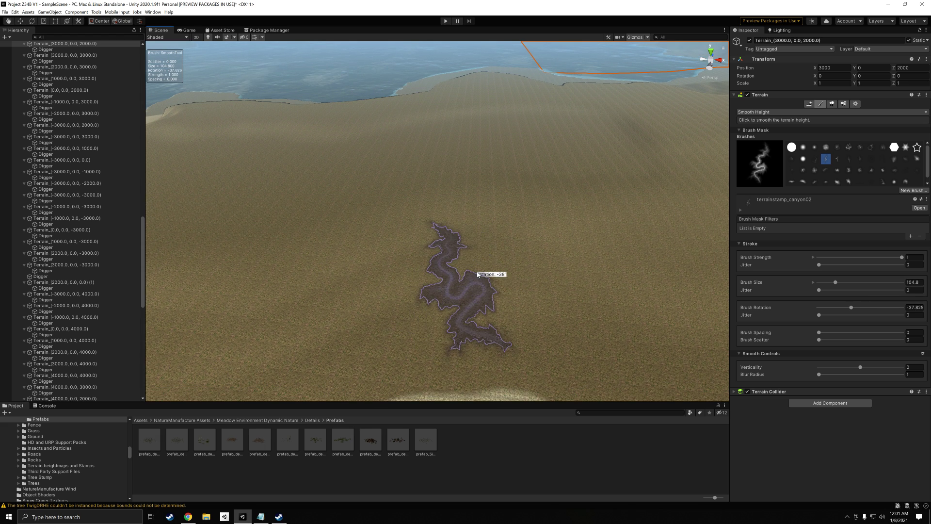
key(d)
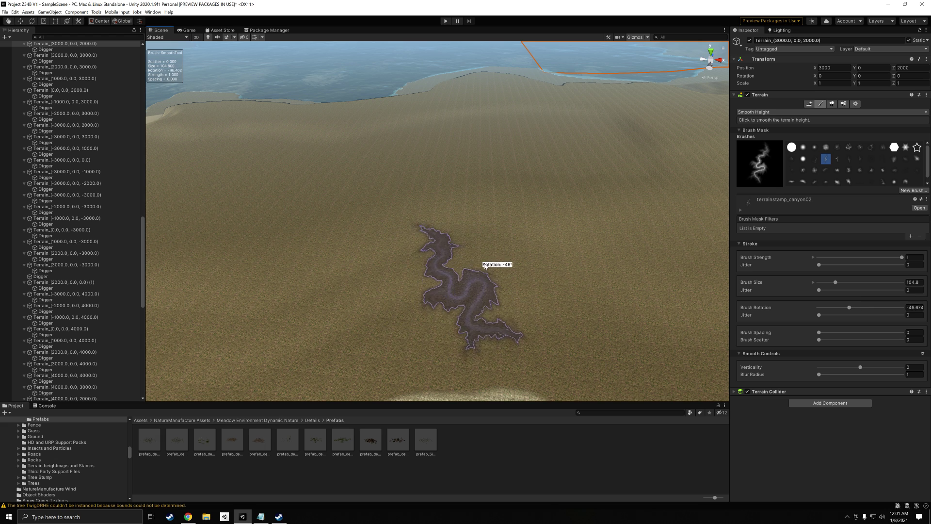
key(d)
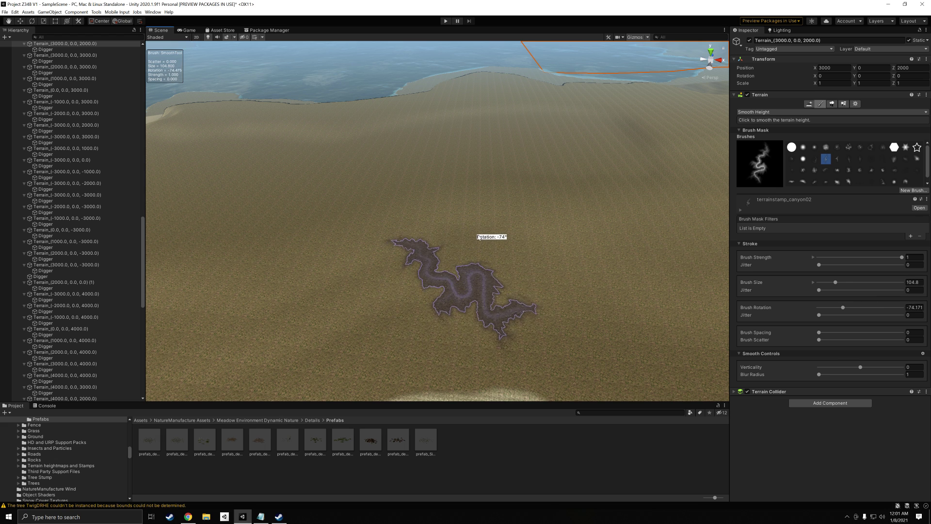
key(d)
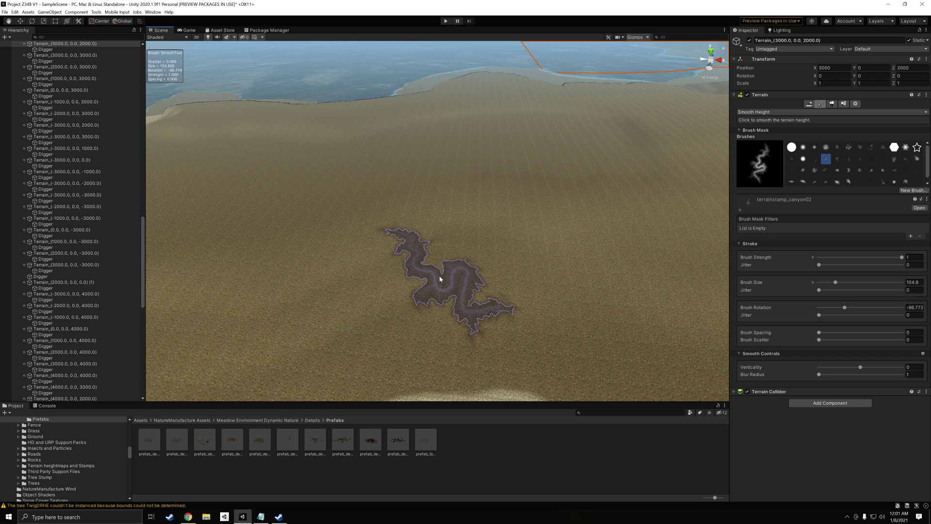
Select the Terrain_(2000.0, 0.0, 1000.0) tile in the foreground and switch its painting tool to Raise or Lower Terrain.
click(442, 268)
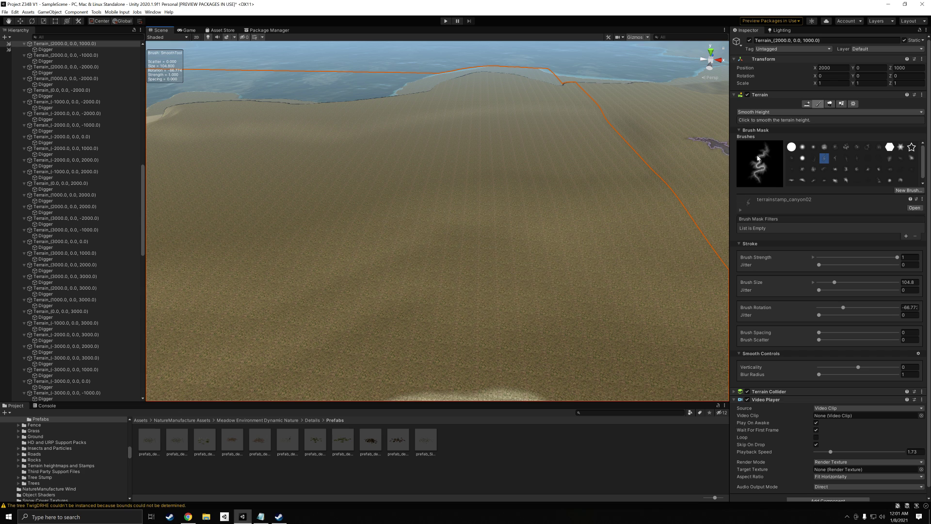
click(774, 112)
mouse_move(765, 122)
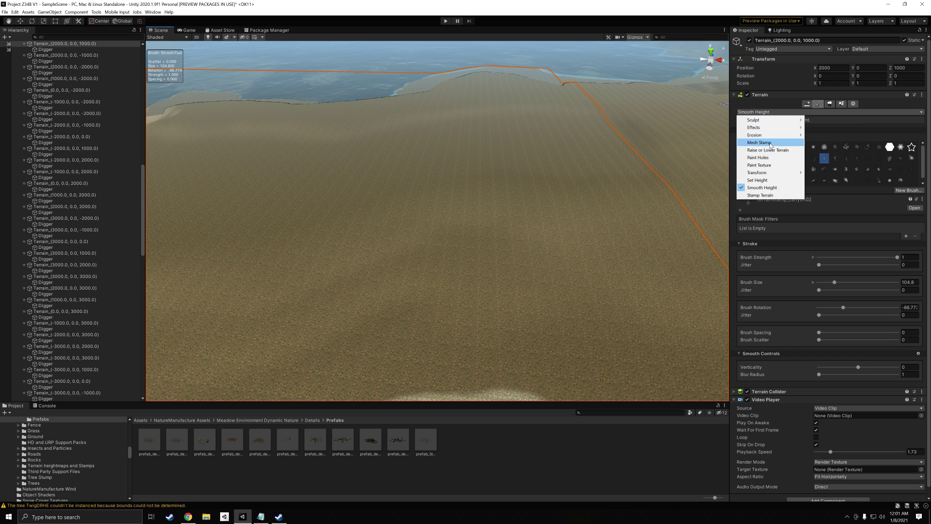
click(768, 150)
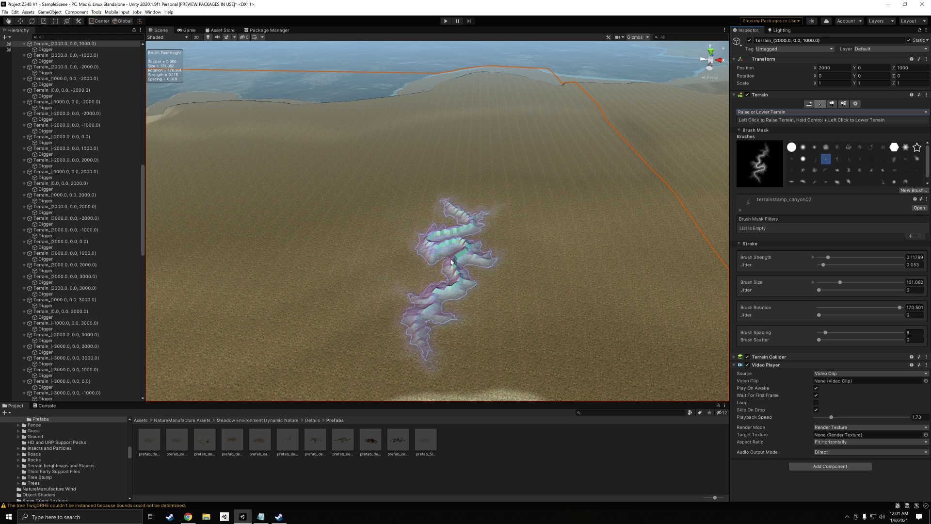
Try lowering the terrain with the canyon brush rotated to about 113° and raising it at about 27°, and undo the sculpting.
key(d)
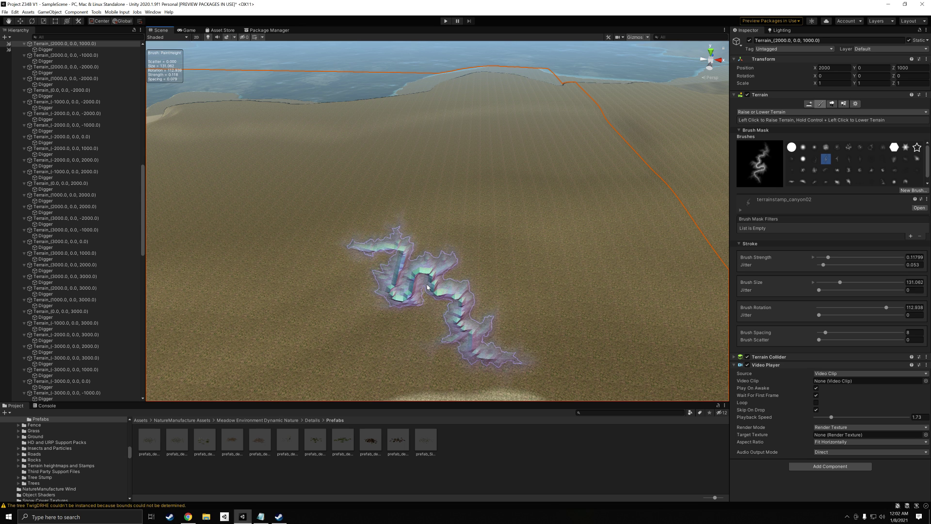
ctrl+click(430, 278)
key(d)
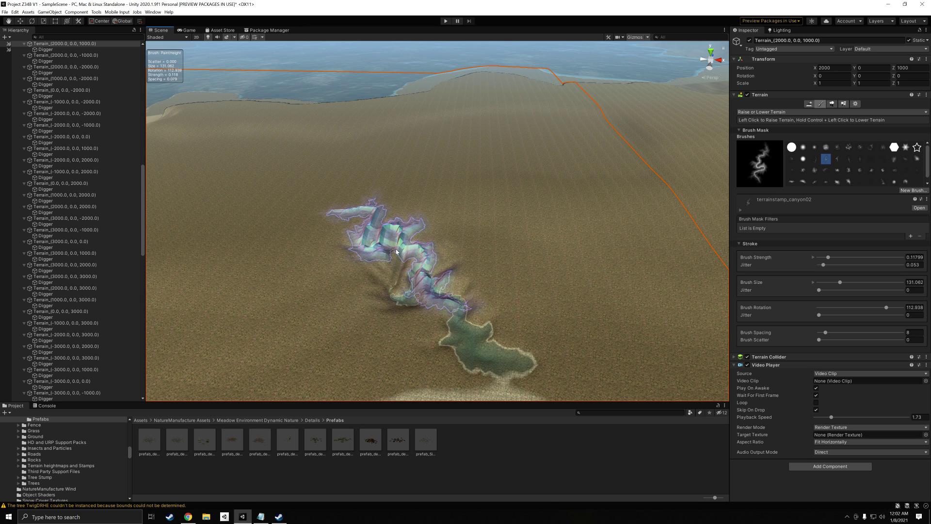
key(d)
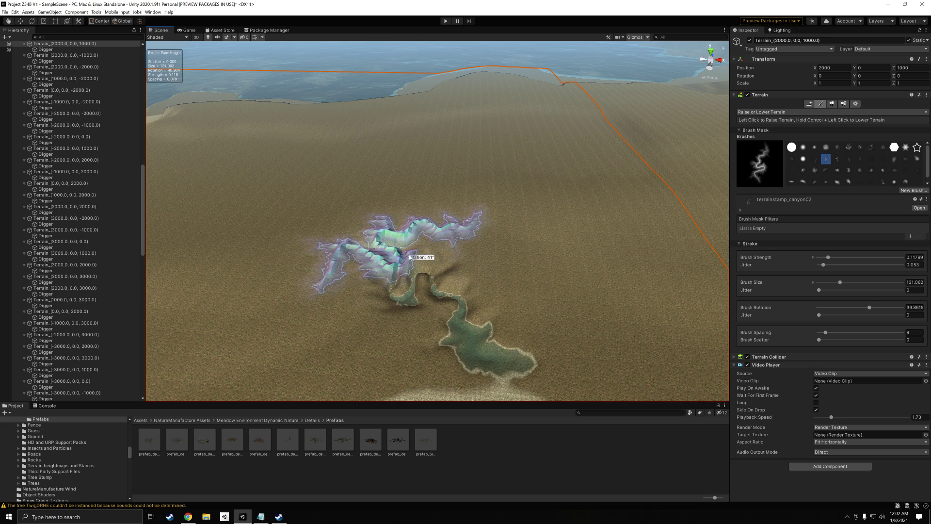
click(427, 228)
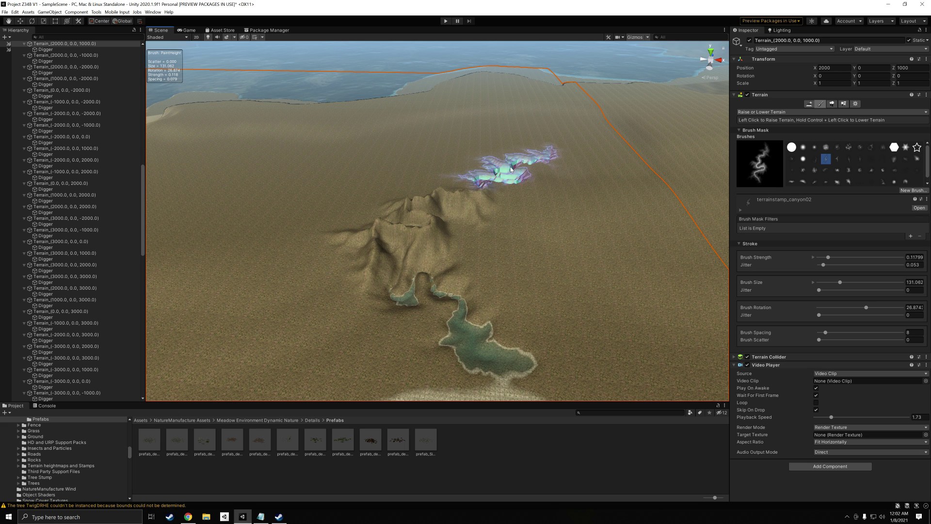
key(ctrl+z)
key(ctrl+z)
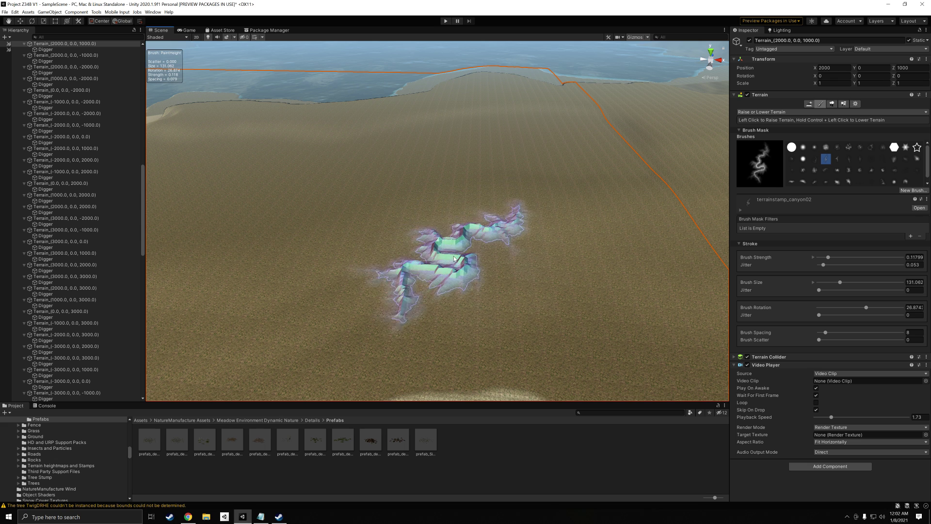
Shrink and enlarge the canyon brush over the sand, finishing at a brush size of about 133.
key(s)
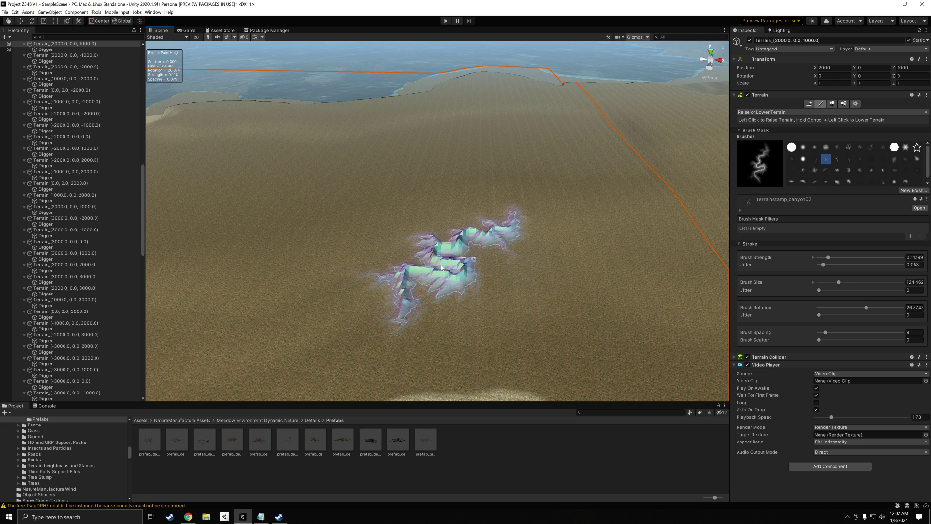
key(a)
key(s)
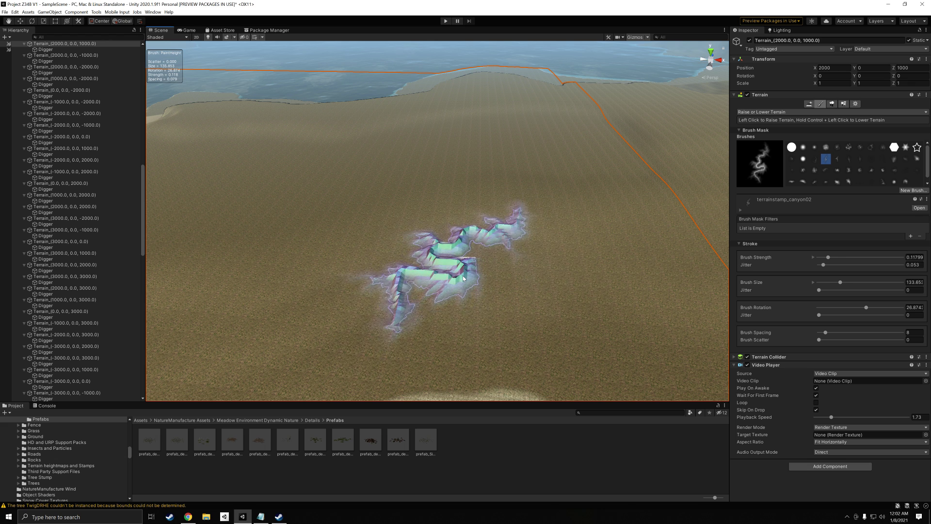
Lower the brush strength to 0 and raise it again to about 0.081.
key(a)
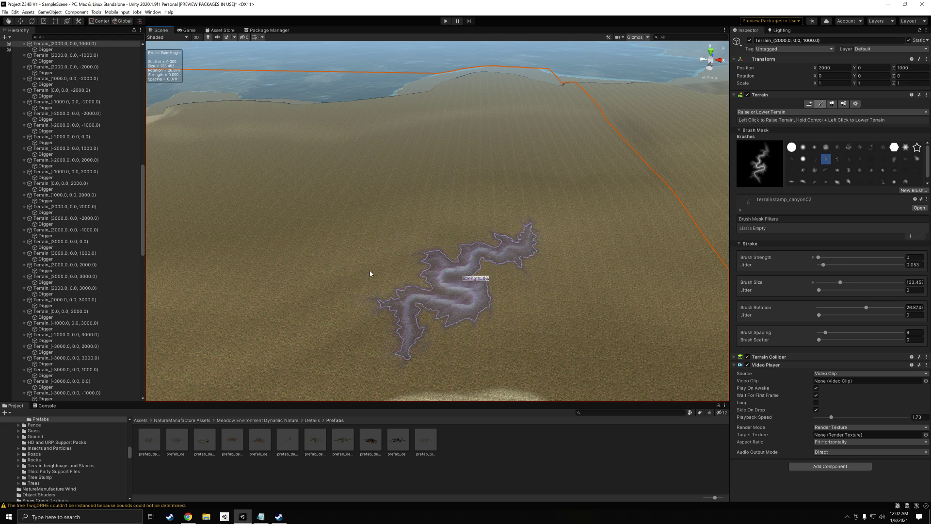
key(a)
key(a)
key(a)
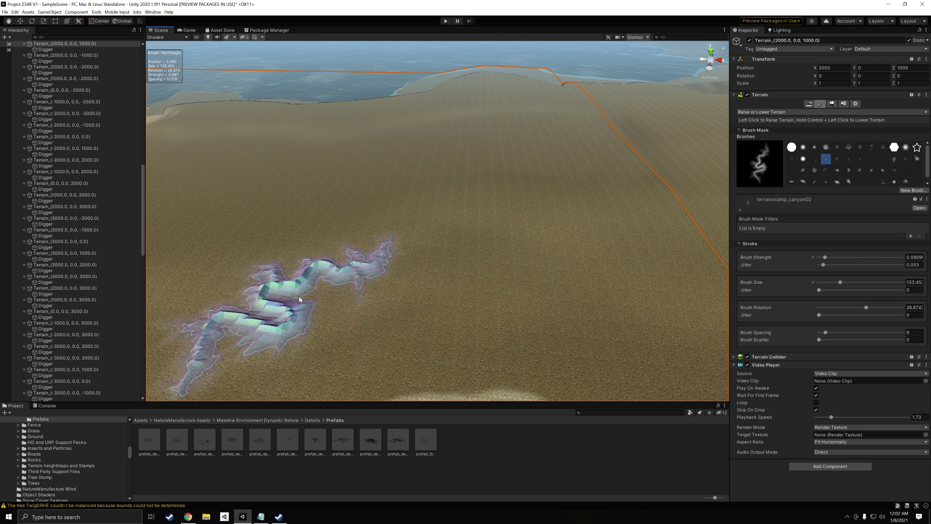
click(771, 112)
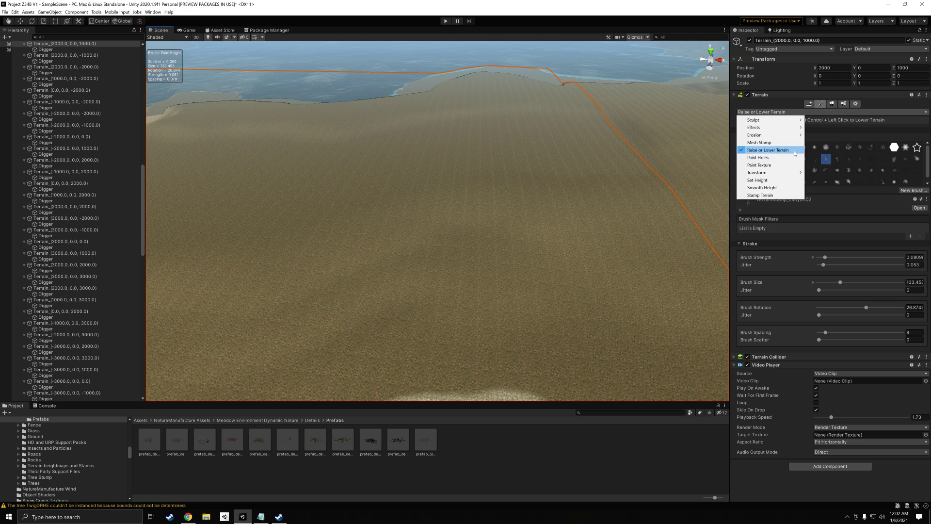
click(772, 114)
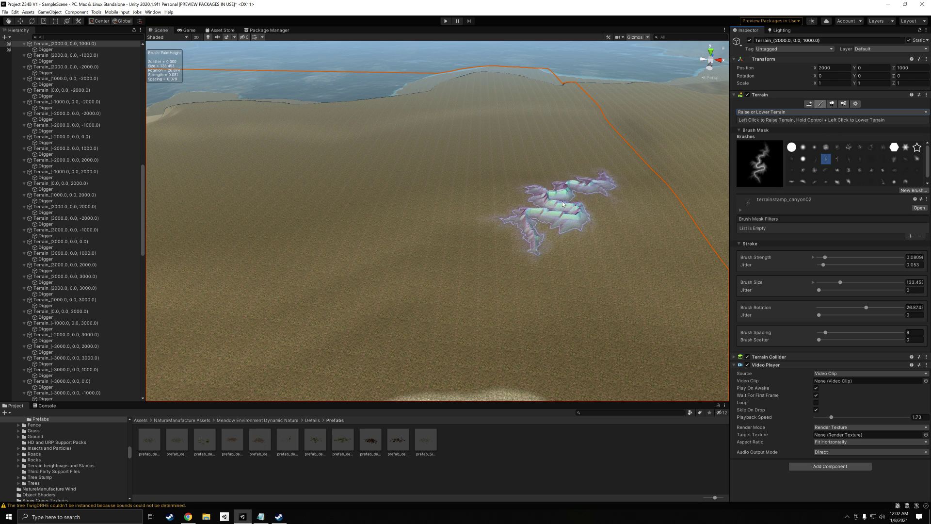